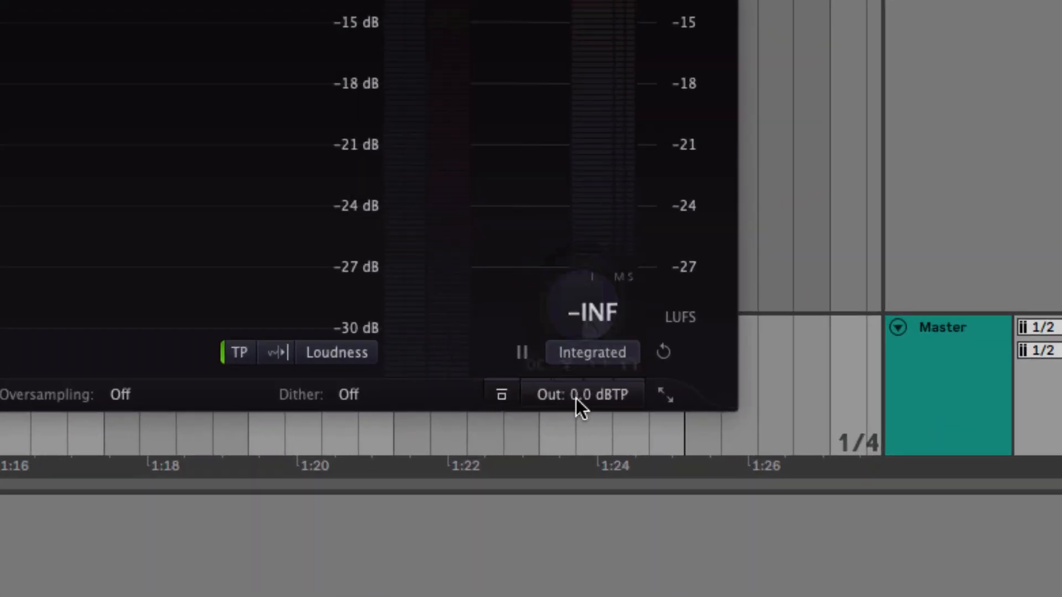
# Enable 1:1 unity gain for the limiter's output and try raising the input gain.
pyautogui.moveTo(760, 430)
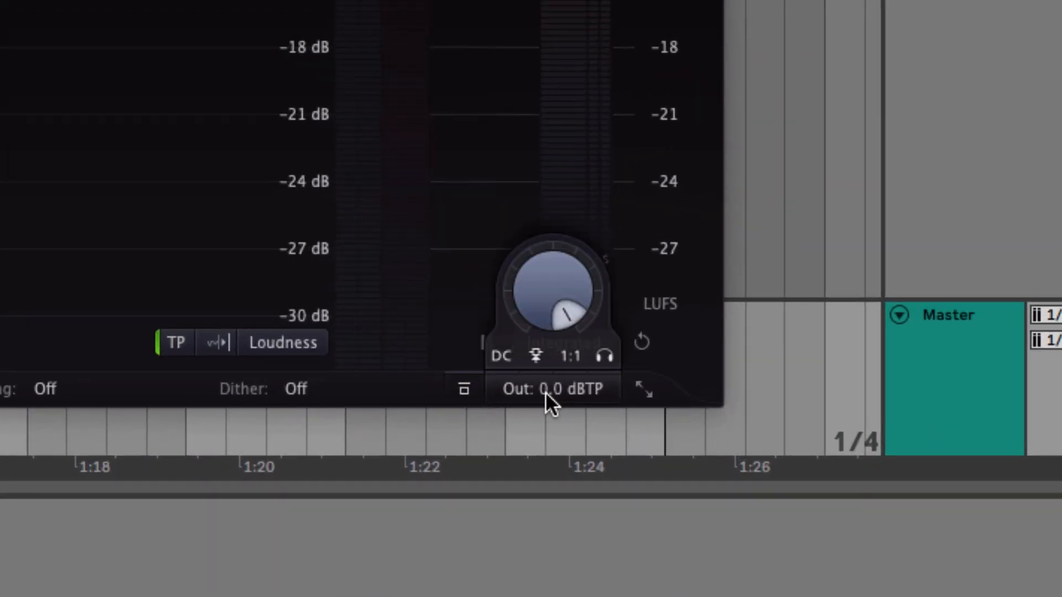
pyautogui.click(570, 364)
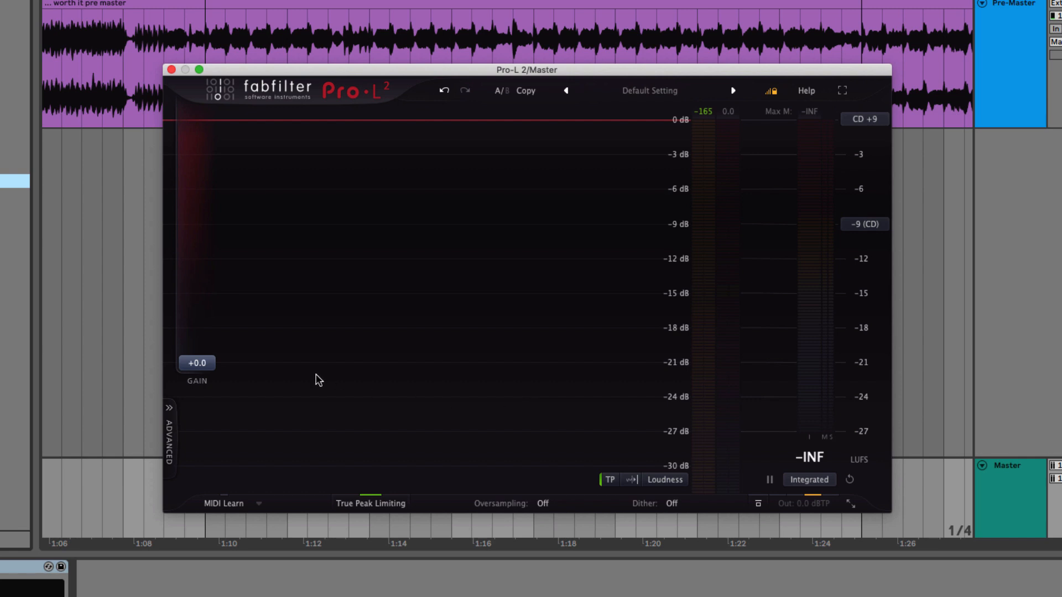
pyautogui.moveTo(209, 371); pyautogui.dragTo(221, 329)
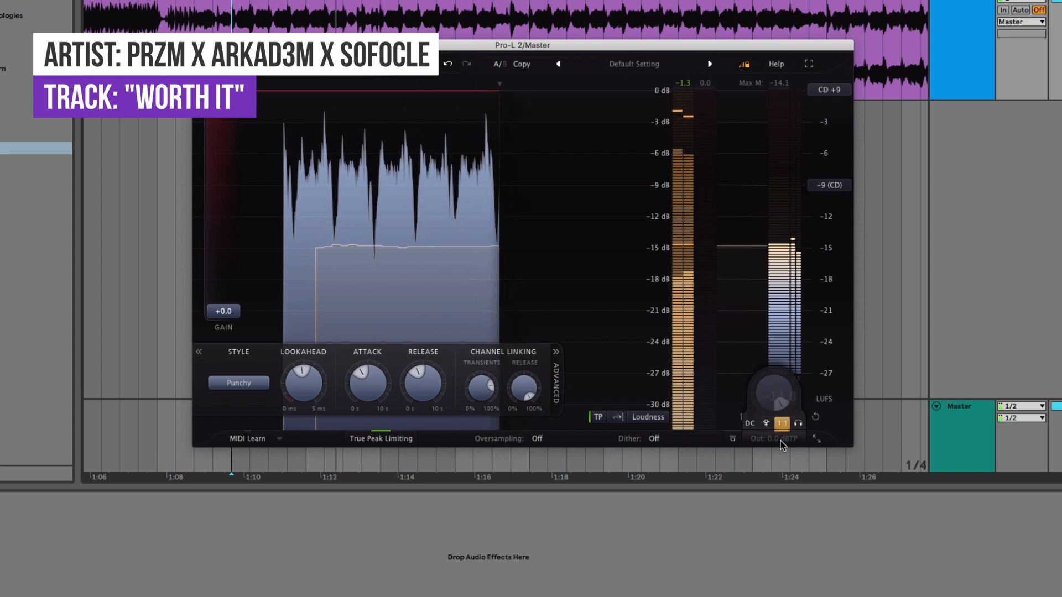
pyautogui.click(782, 424)
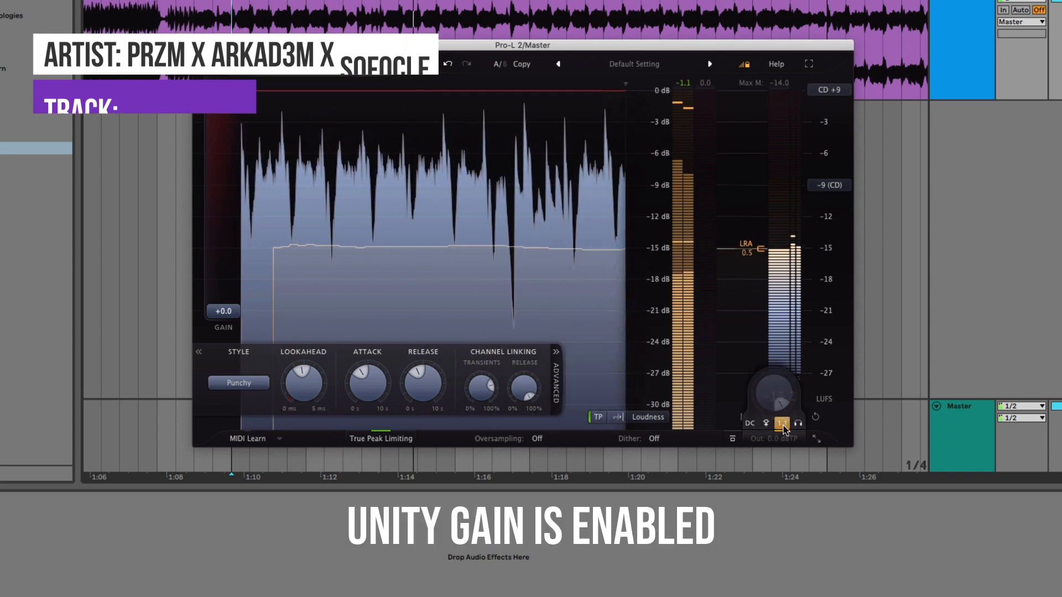
# Audition the unity-gain limiting with the gain at +5.0 dB during playback, and return the gain to 0 dB.
pyautogui.moveTo(243, 311); pyautogui.dragTo(243, 271)
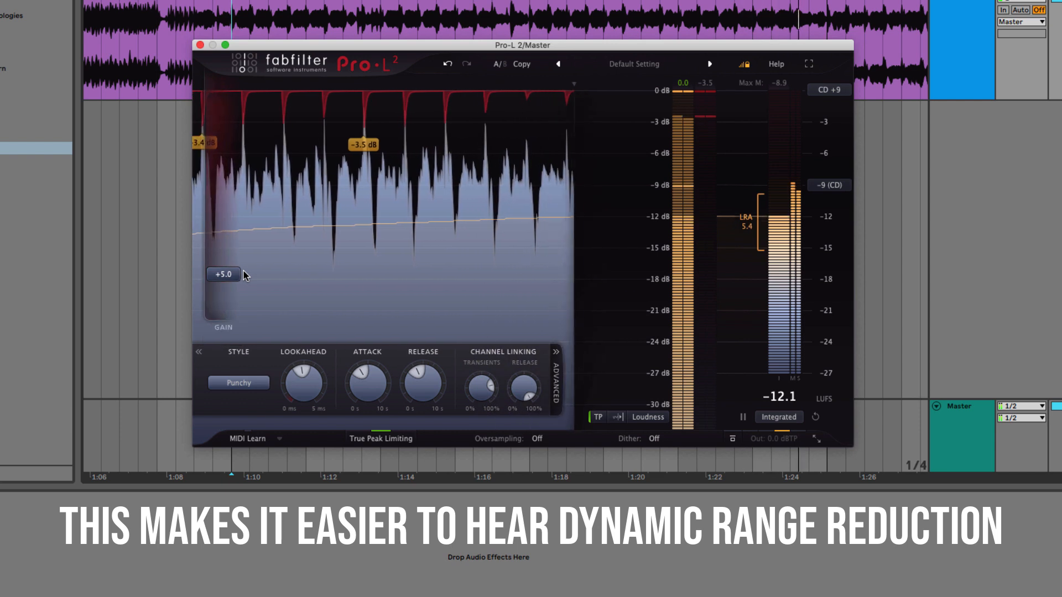
pyautogui.moveTo(232, 275); pyautogui.dragTo(231, 316)
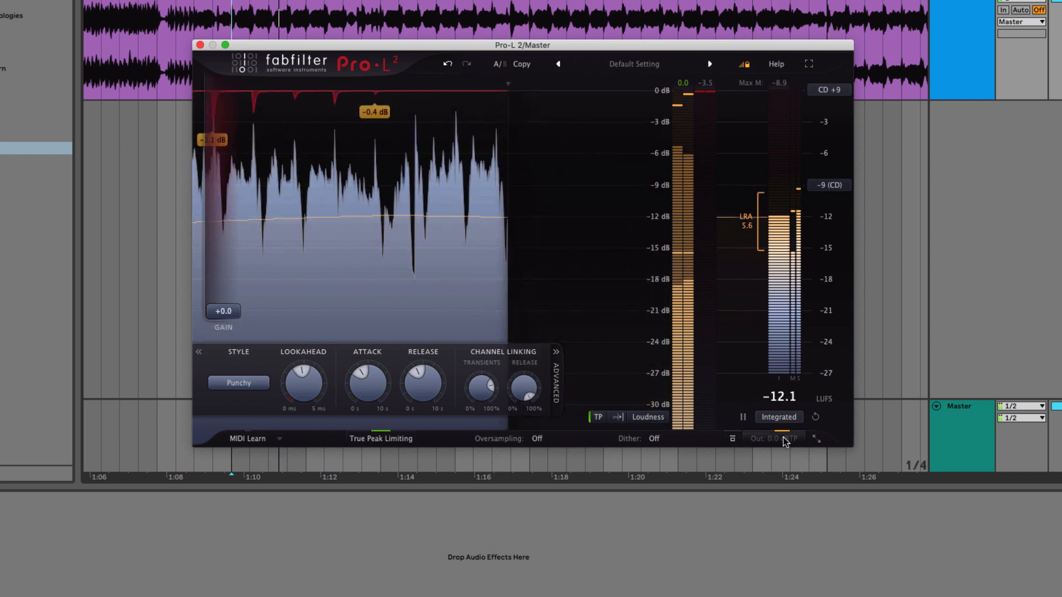
# Disable unity gain, audition the limiter at +5.0 dB of gain, and enable unity gain again for comparison.
pyautogui.click(782, 425)
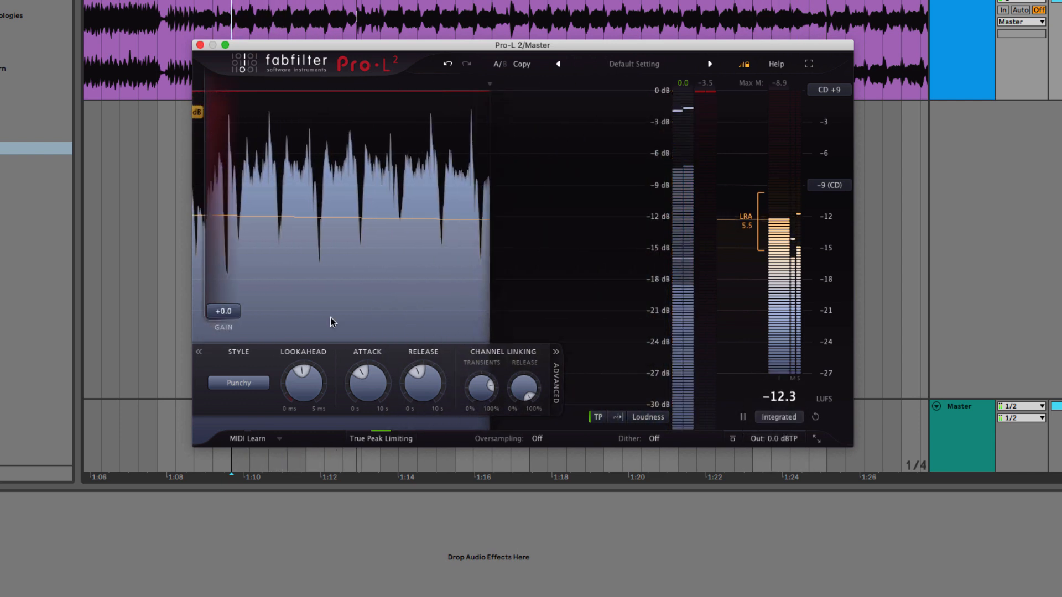
pyautogui.moveTo(239, 319); pyautogui.dragTo(247, 274)
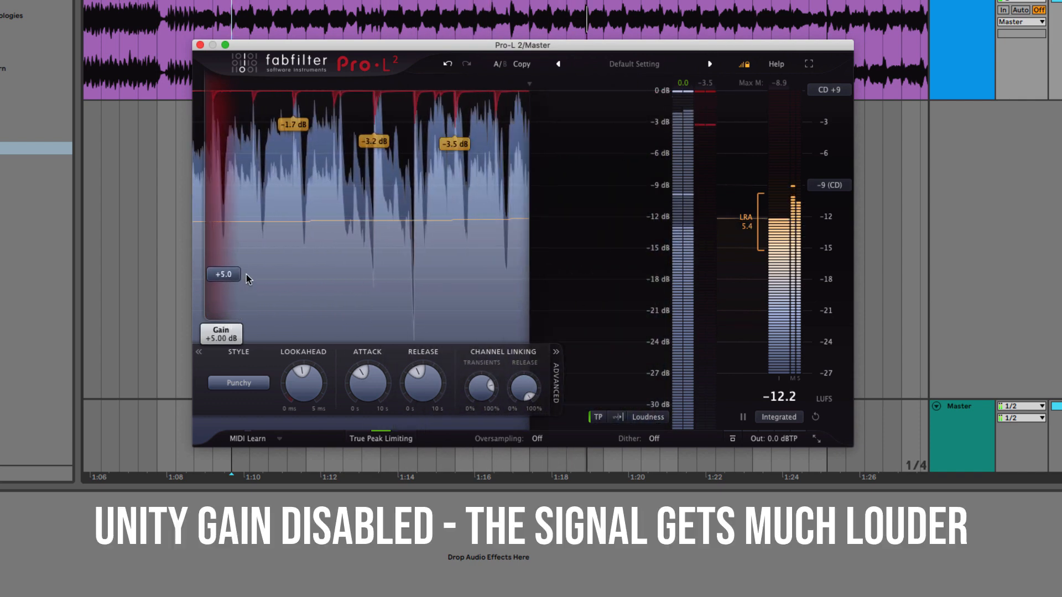
pyautogui.moveTo(784, 440)
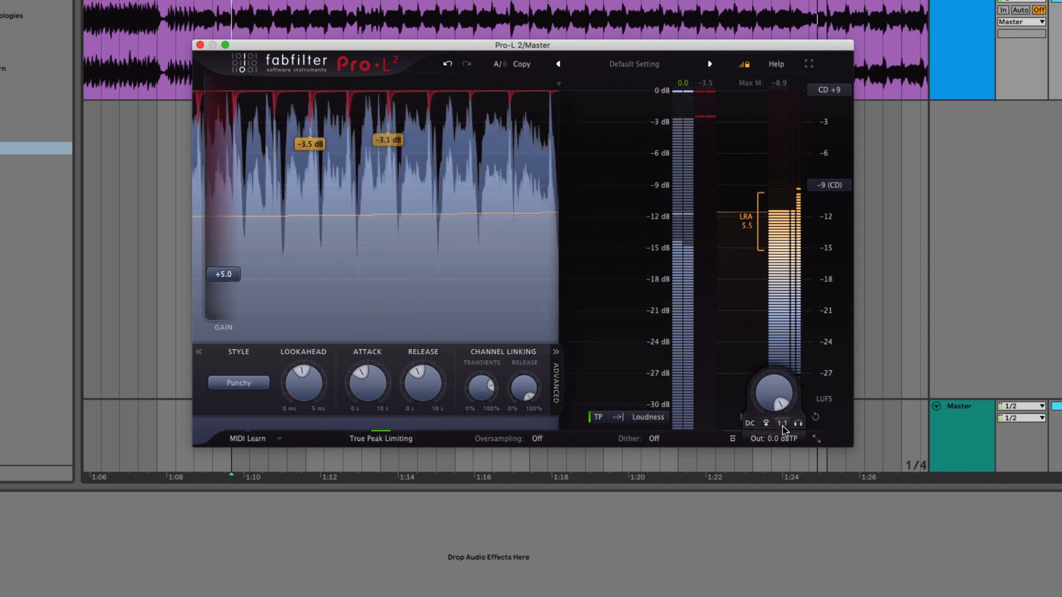
pyautogui.click(782, 424)
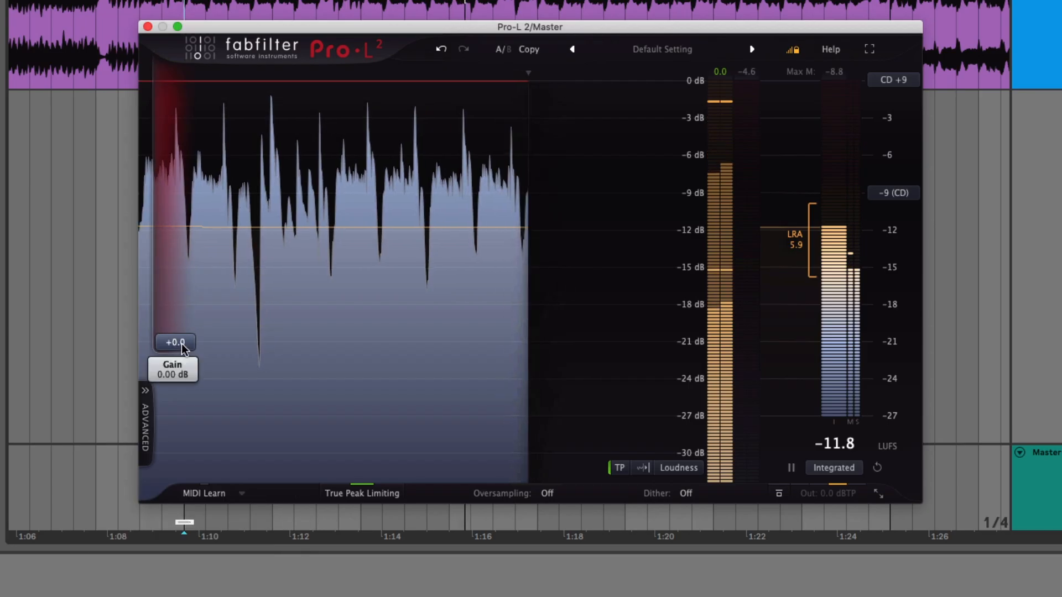
# Set the limiter's gain to 3.5 dB.
pyautogui.doubleClick(184, 350)
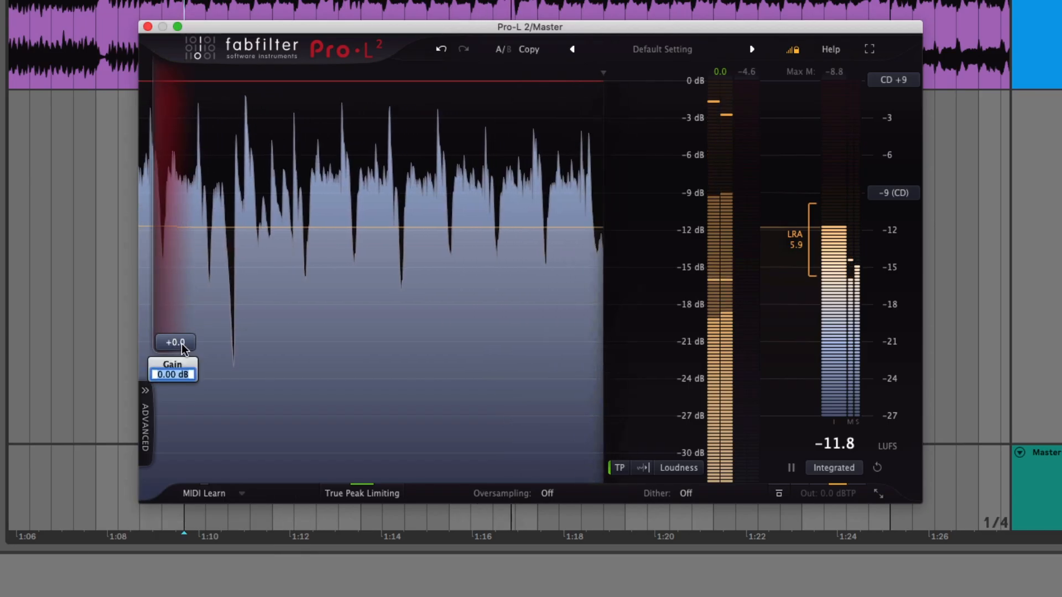
pyautogui.write('3.5')
pyautogui.press('Return')
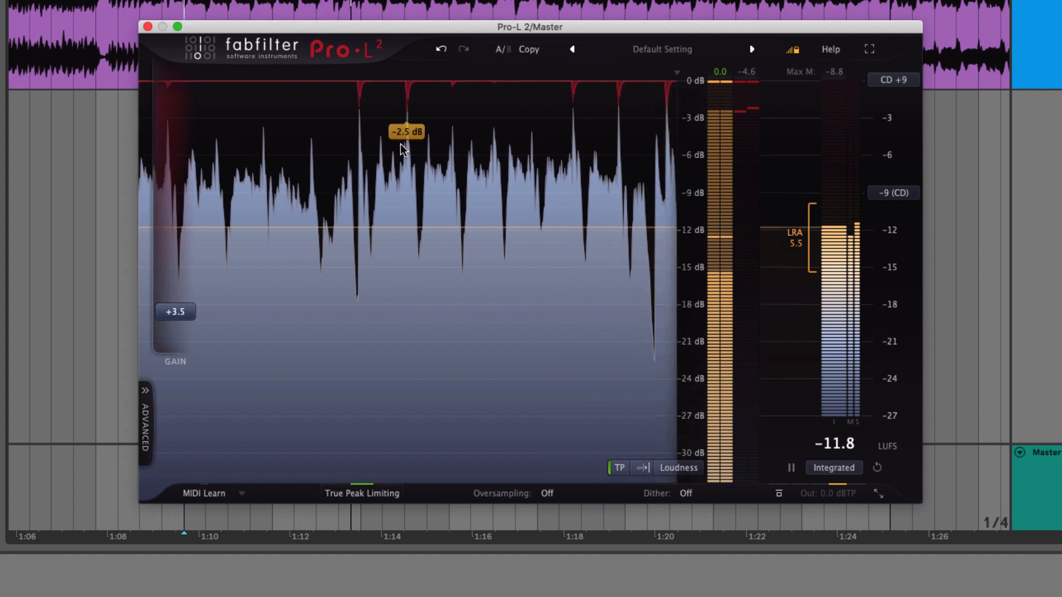
# Show the limiter's advanced settings and open the list of limiting styles.
pyautogui.click(148, 437)
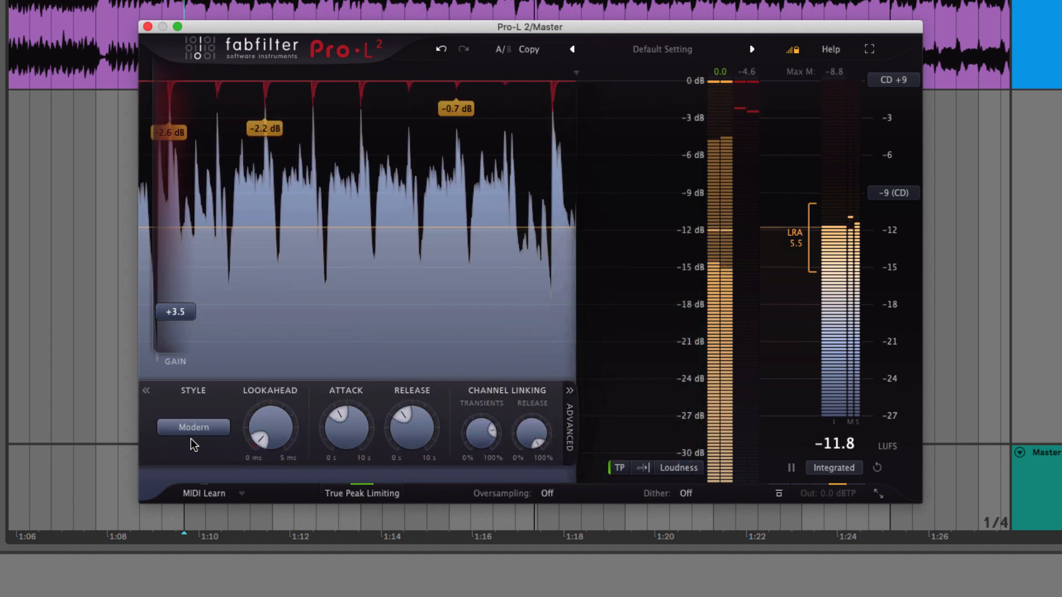
pyautogui.click(220, 430)
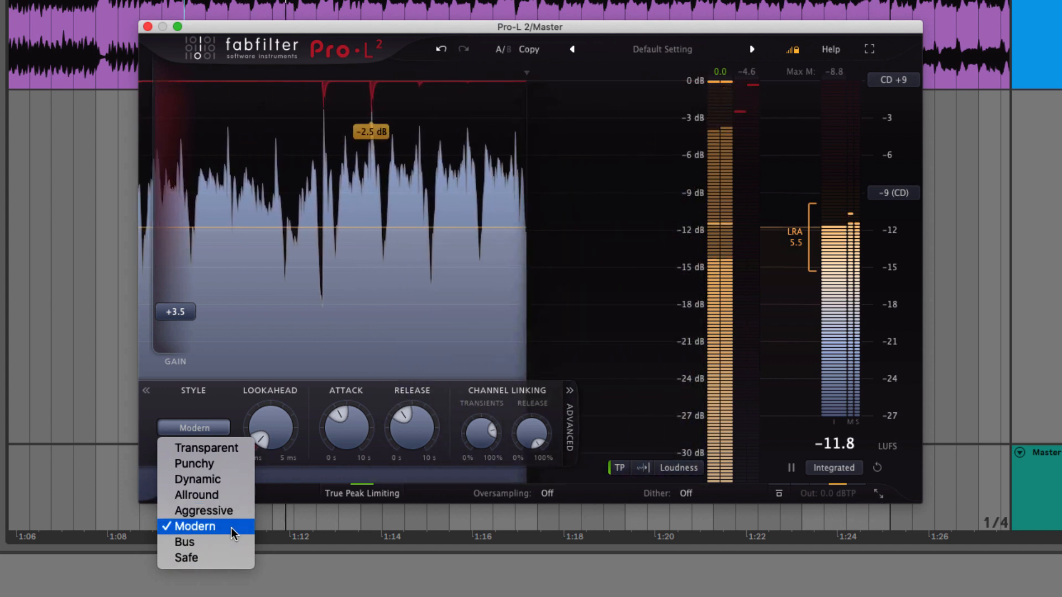
pyautogui.click(213, 431)
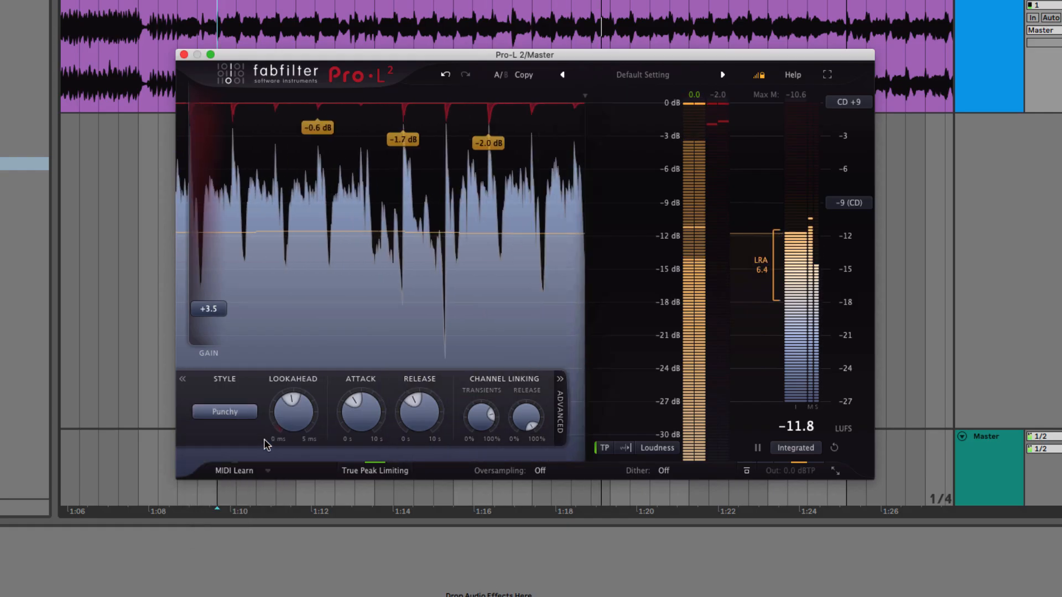
# Audition the Dynamic, Allround, Aggressive and Modern limiting styles, and finish with the style set to Punchy.
pyautogui.click(225, 412)
pyautogui.click(230, 458)
pyautogui.click(248, 414)
pyautogui.click(261, 472)
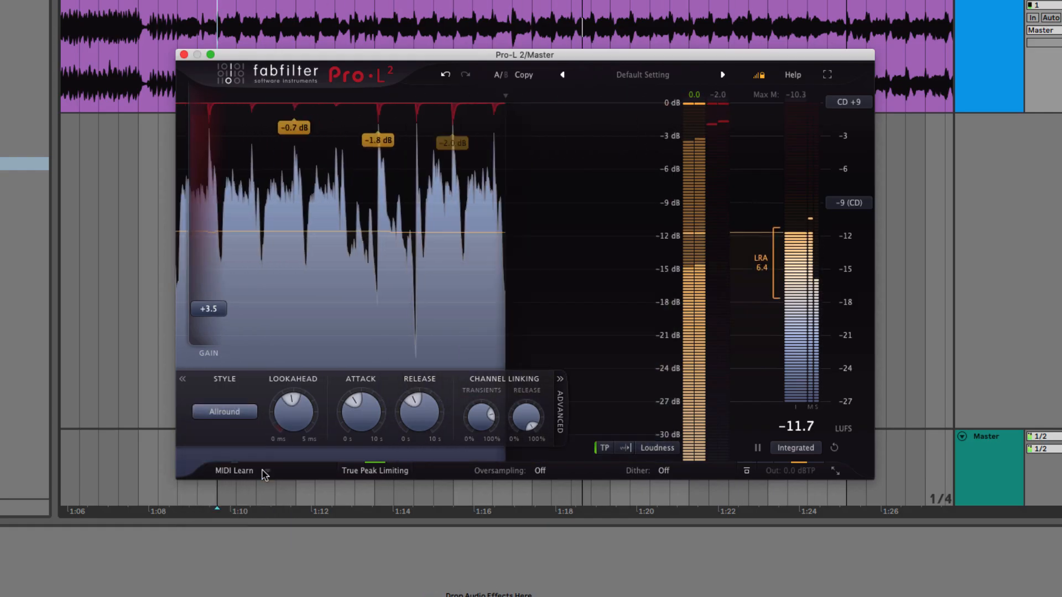
pyautogui.click(244, 415)
pyautogui.click(268, 486)
pyautogui.click(248, 415)
pyautogui.click(262, 498)
pyautogui.click(244, 414)
pyautogui.click(250, 446)
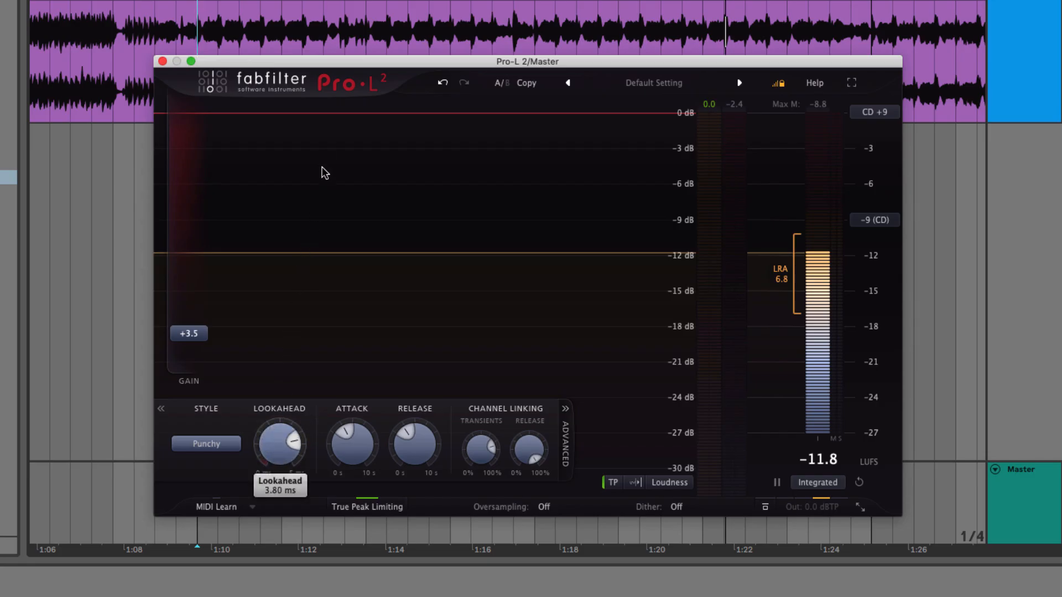
# Compare lookahead times of 0.00 ms and 5.00 ms during playback, and leave the lookahead at a moderate value.
pyautogui.moveTo(333, 115); pyautogui.dragTo(299, 284)
pyautogui.moveTo(283, 459); pyautogui.dragTo(288, 192)
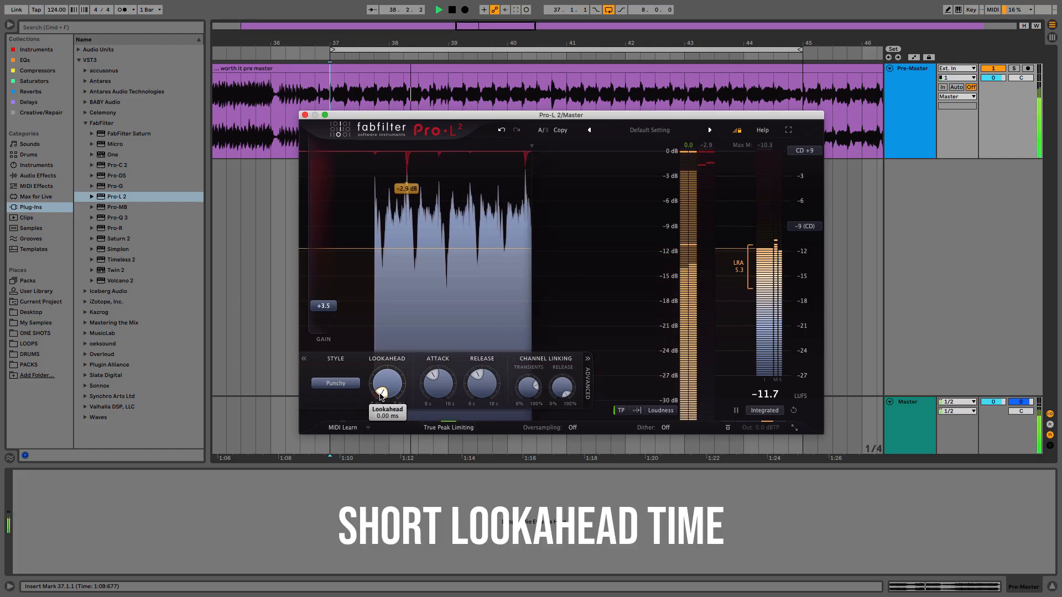
pyautogui.moveTo(382, 396); pyautogui.dragTo(370, 428)
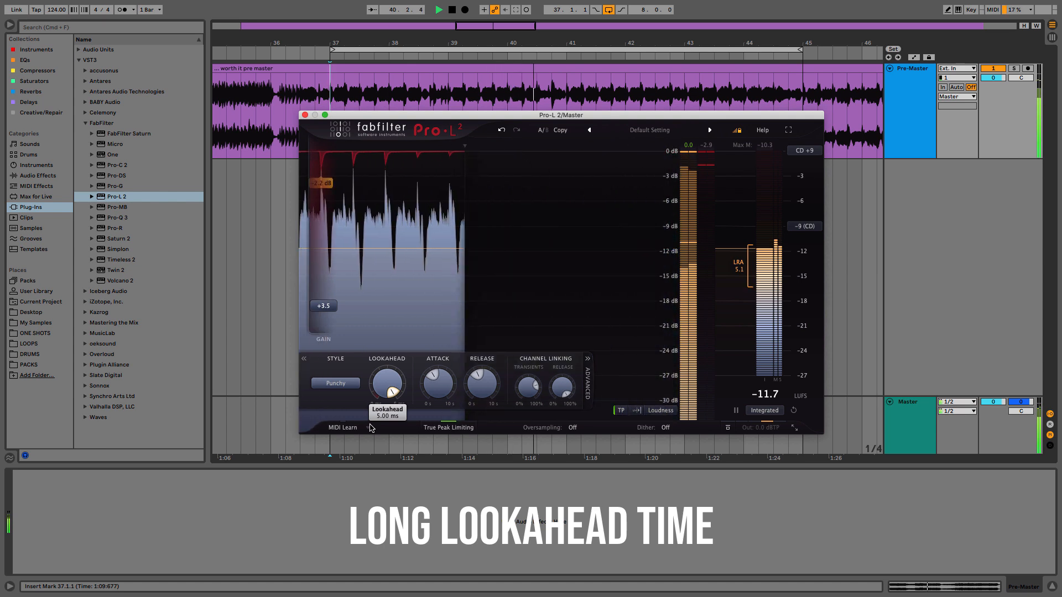
pyautogui.moveTo(370, 427); pyautogui.dragTo(332, 505)
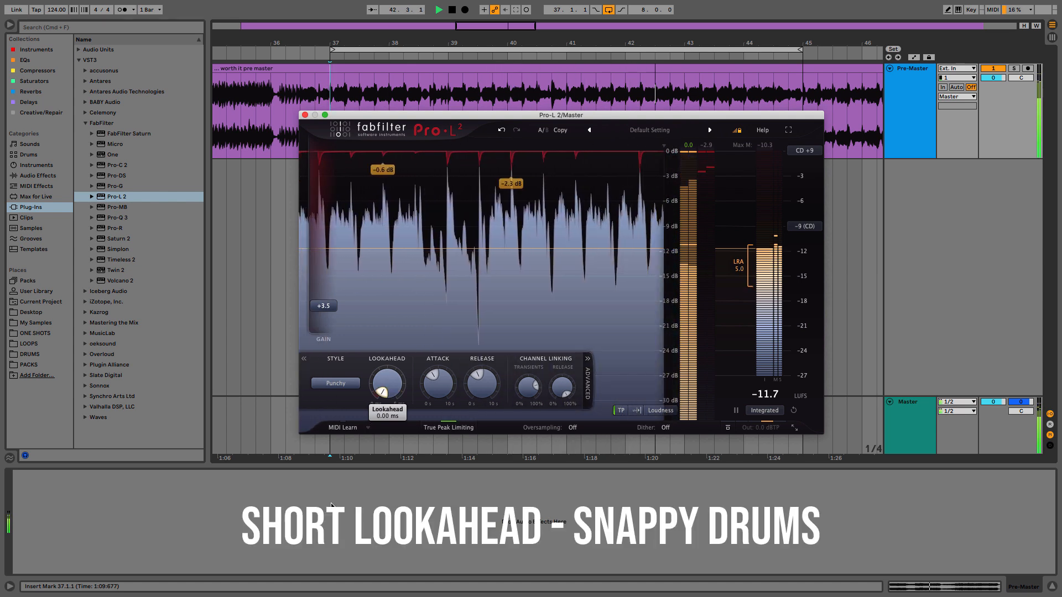
pyautogui.moveTo(332, 505); pyautogui.dragTo(350, 475)
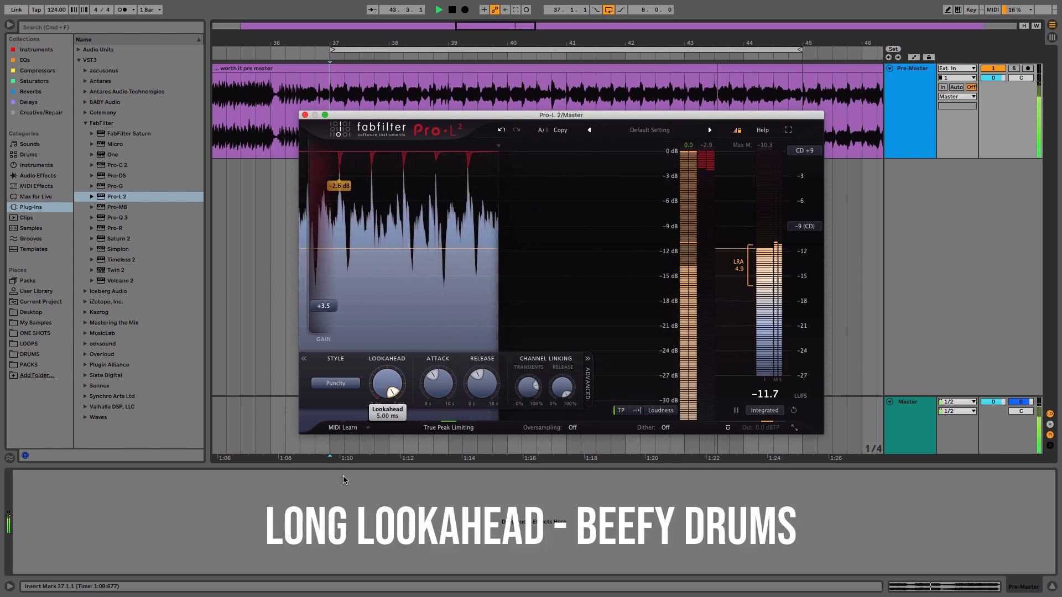
pyautogui.moveTo(385, 421); pyautogui.dragTo(383, 368)
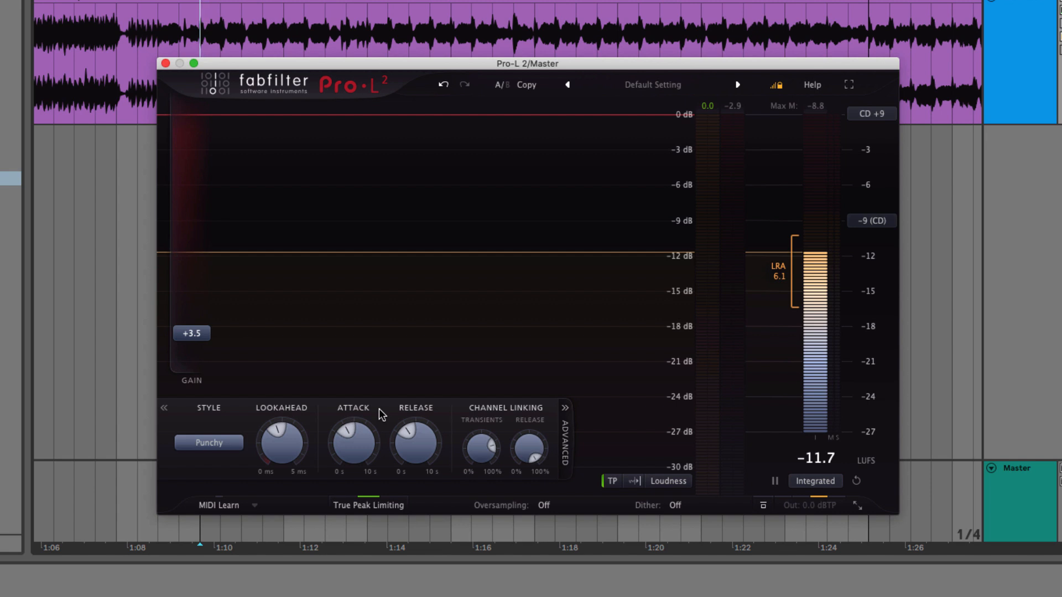
# Set the attack to 10000 ms, and sweep the release up to 10000 ms and down to its minimum.
pyautogui.moveTo(361, 449)
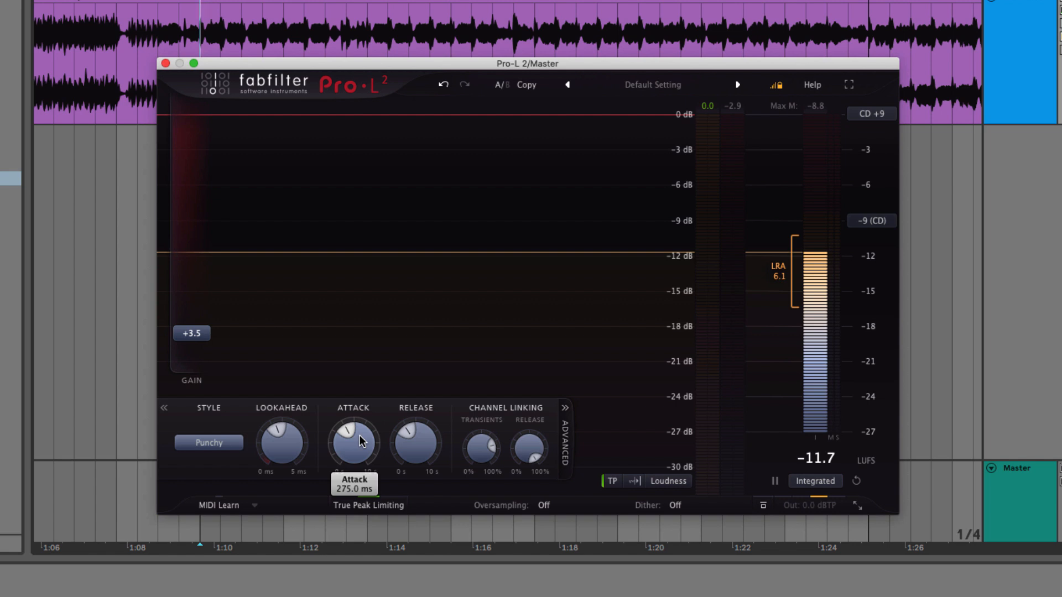
pyautogui.moveTo(360, 441); pyautogui.dragTo(339, 346)
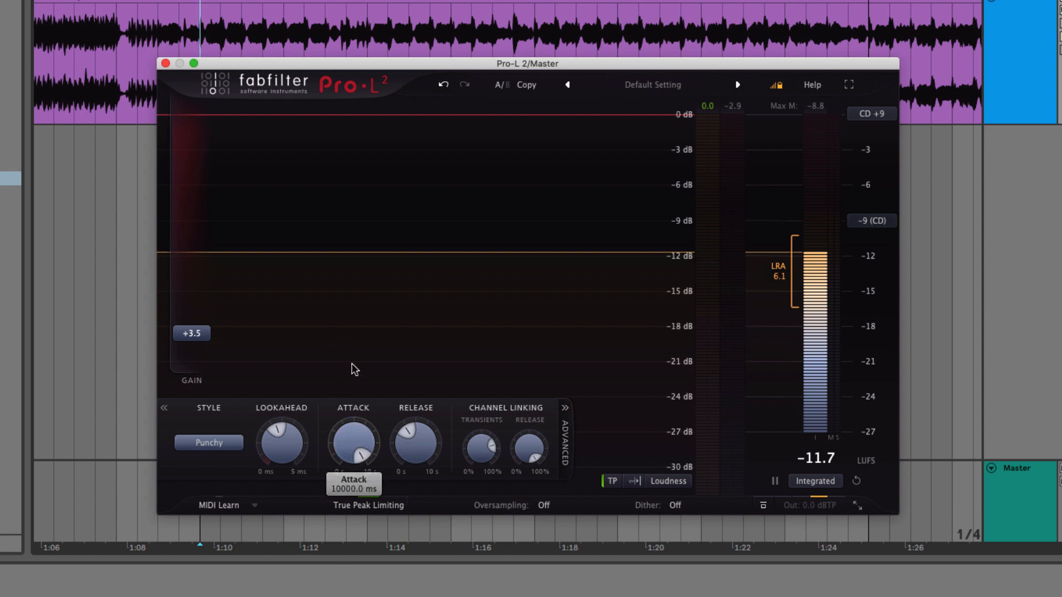
pyautogui.moveTo(422, 438)
pyautogui.moveTo(421, 439); pyautogui.dragTo(422, 287)
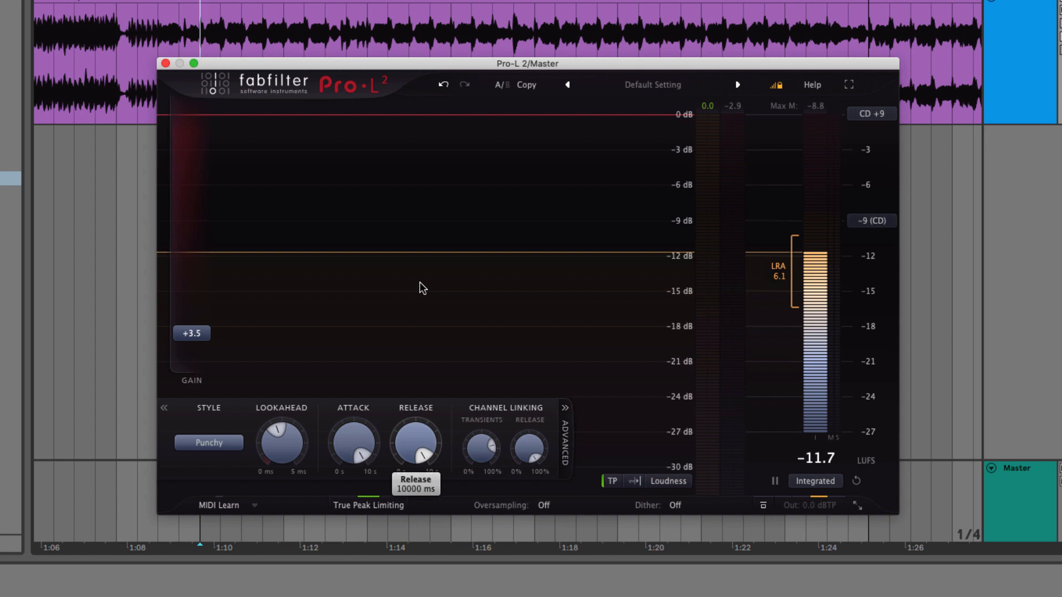
pyautogui.moveTo(422, 287); pyautogui.dragTo(406, 563)
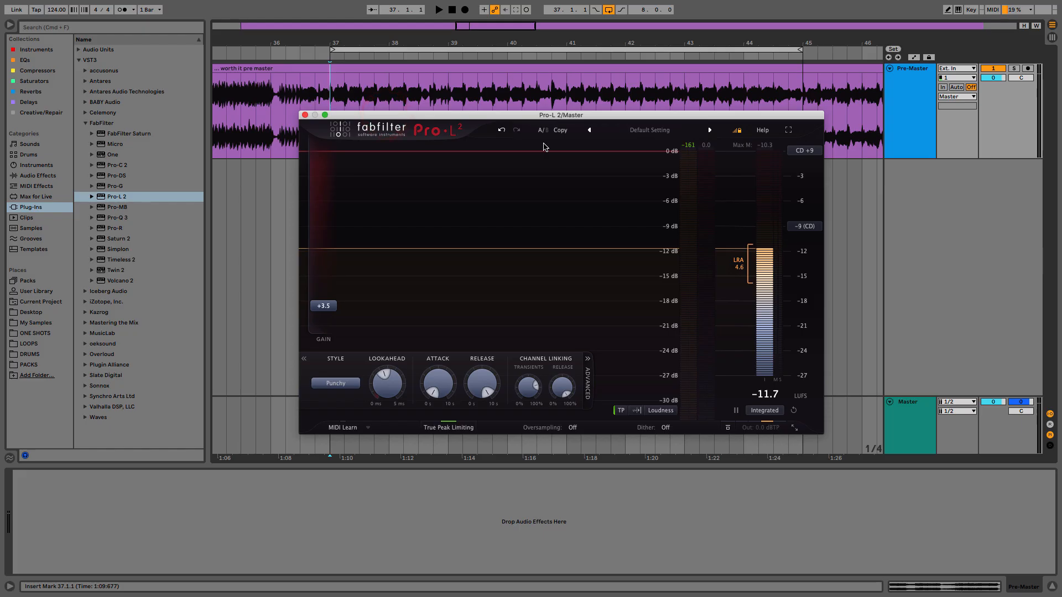
# Play the track and compare the A and B versions of the attack and release settings.
pyautogui.press('space')
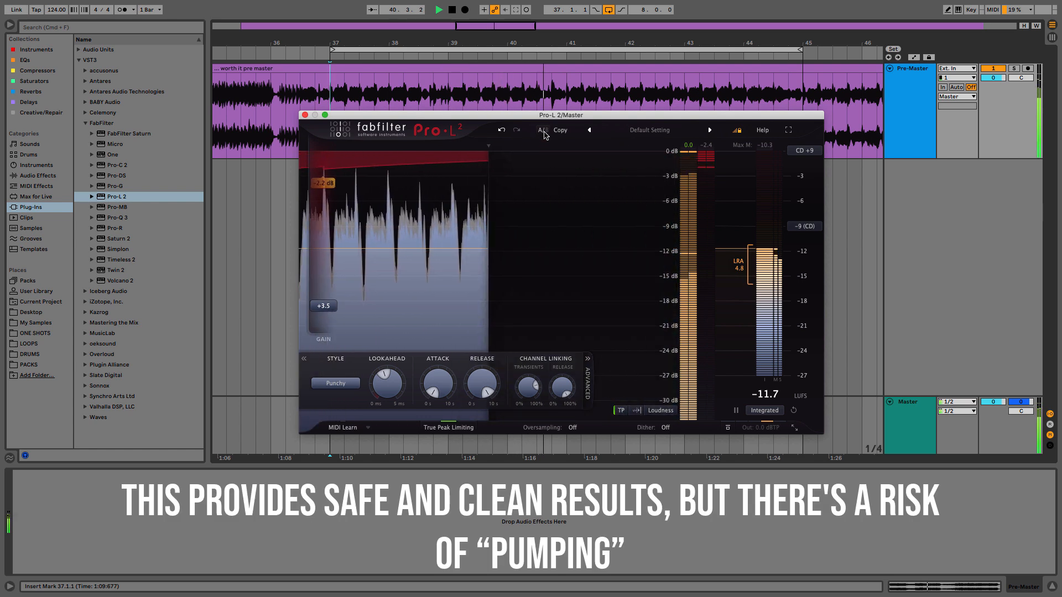
pyautogui.click(544, 131)
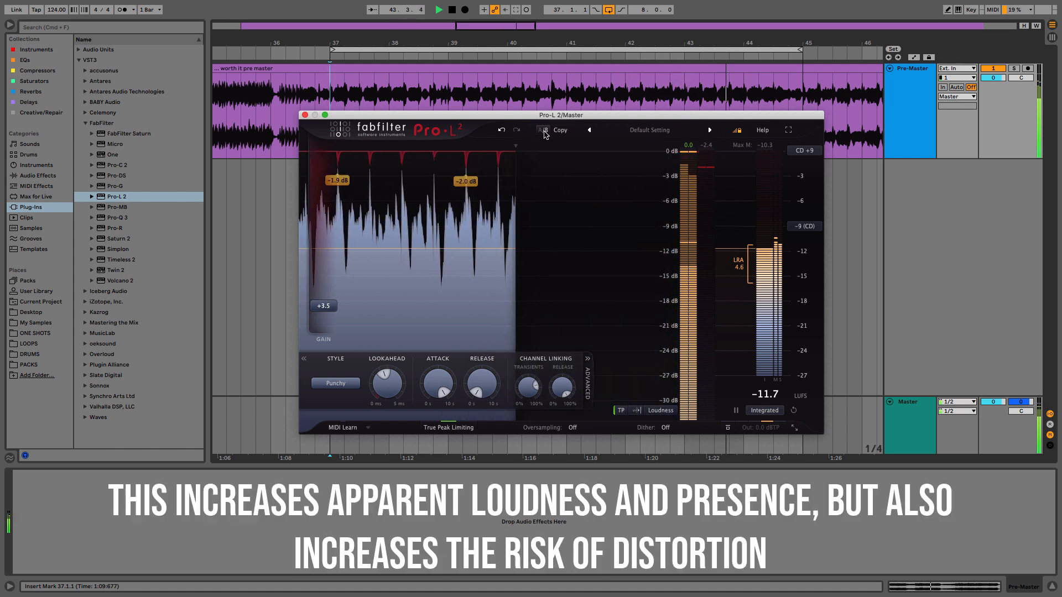
pyautogui.click(544, 131)
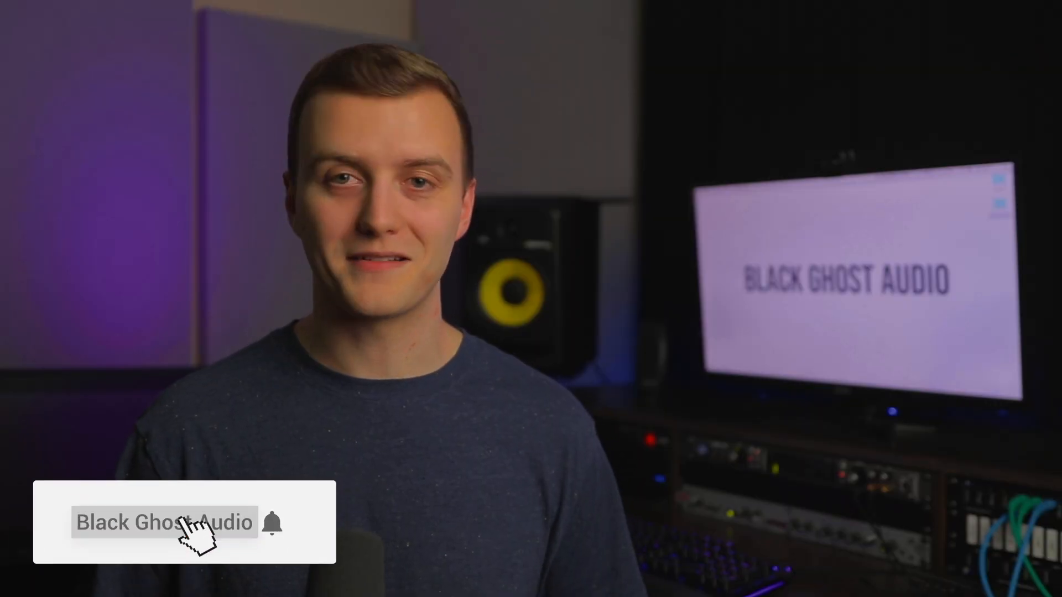